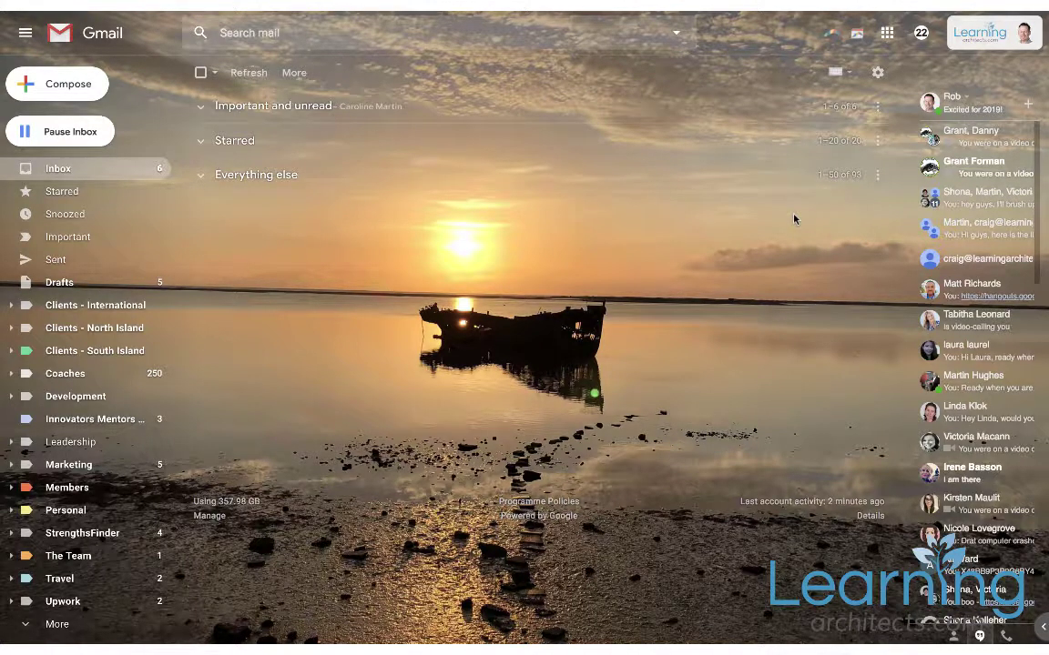
# Switch from Gmail to the Google Admin console and verify the sign-in by entering the account password
pyautogui.click(877, 72)
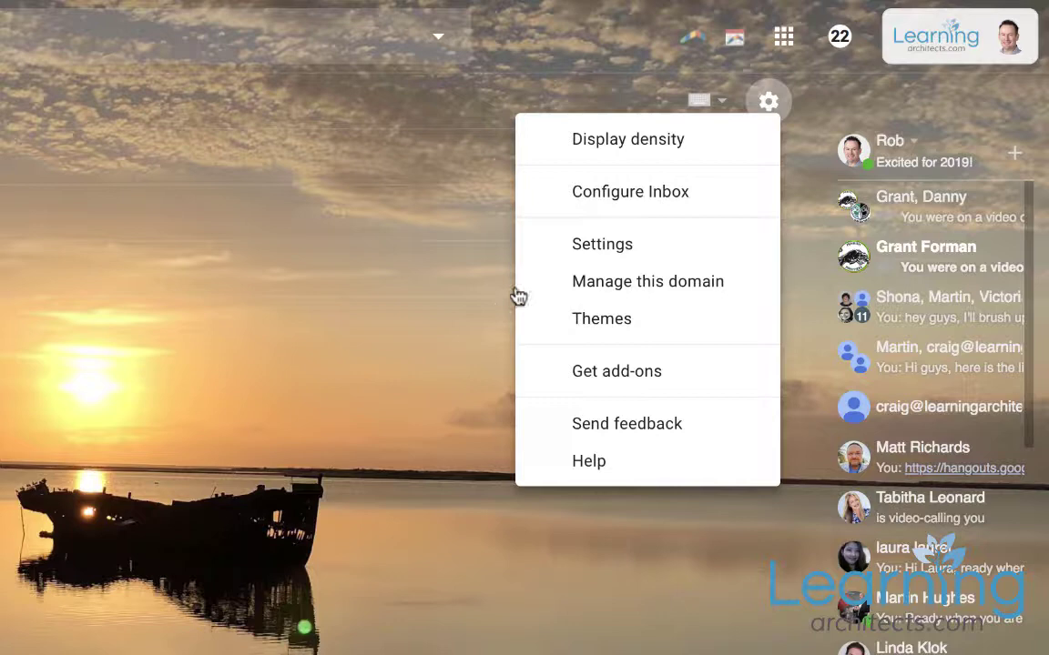
pyautogui.click(389, 287)
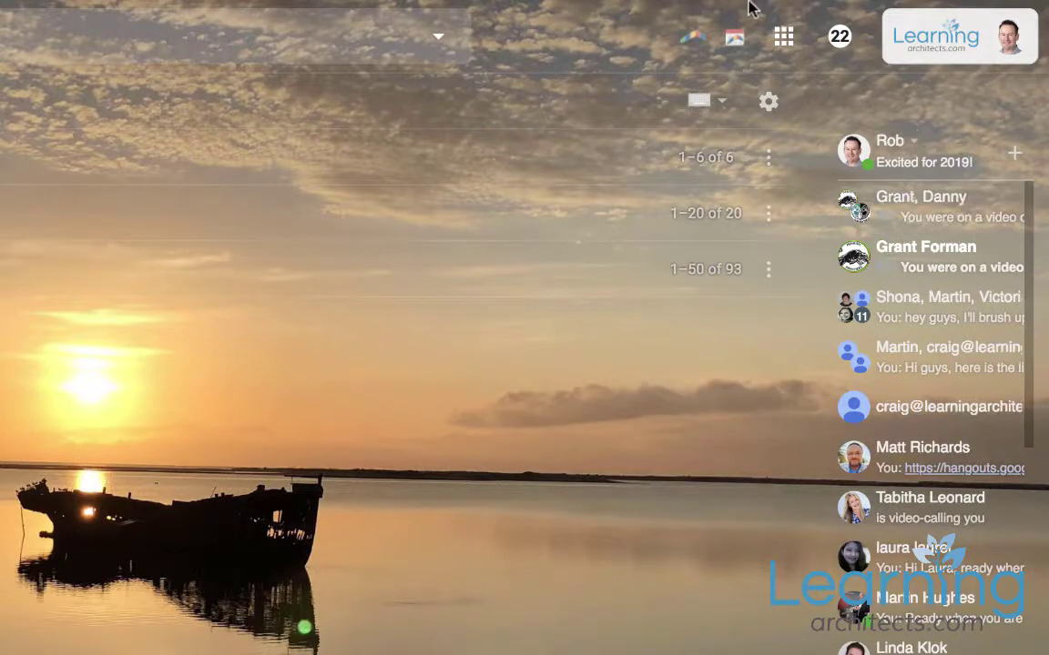
pyautogui.click(783, 37)
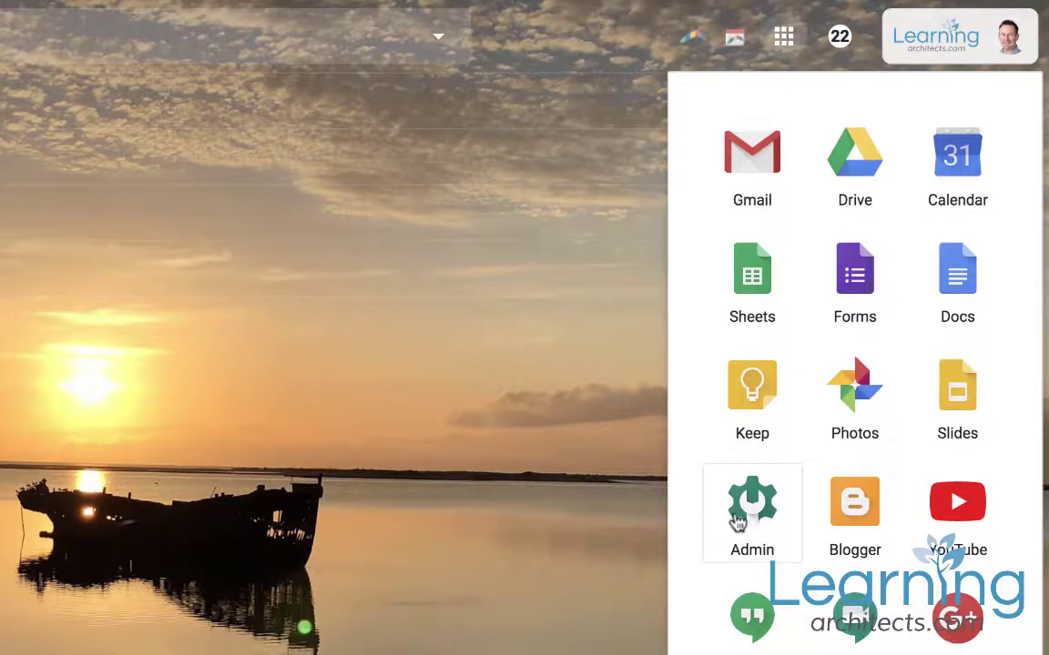
pyautogui.moveTo(737, 521); pyautogui.dragTo(728, 411)
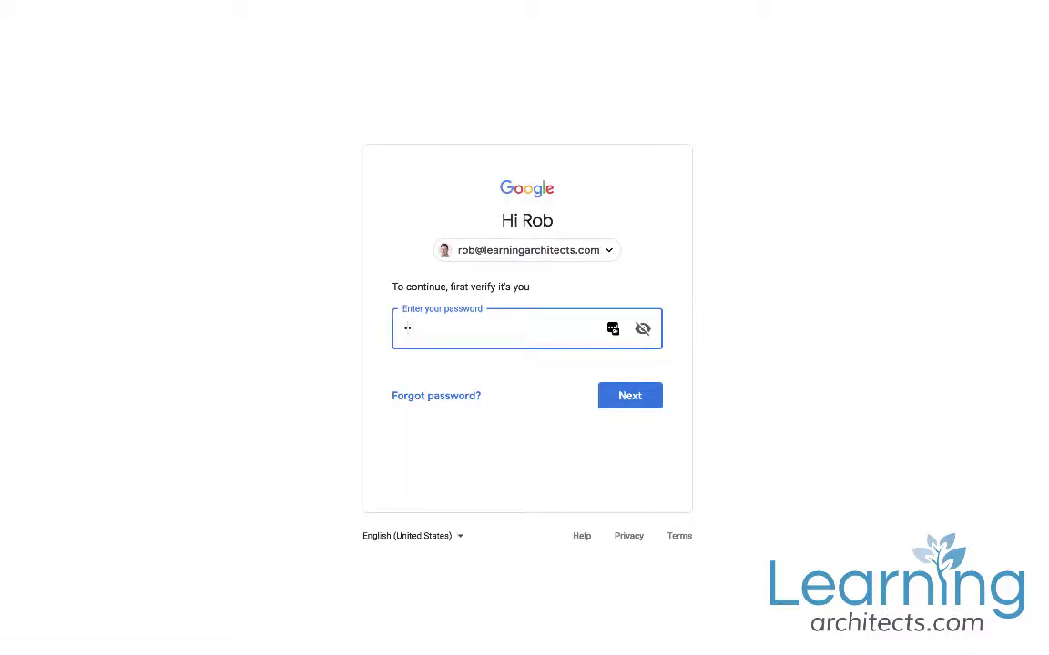
pyautogui.press('Return')
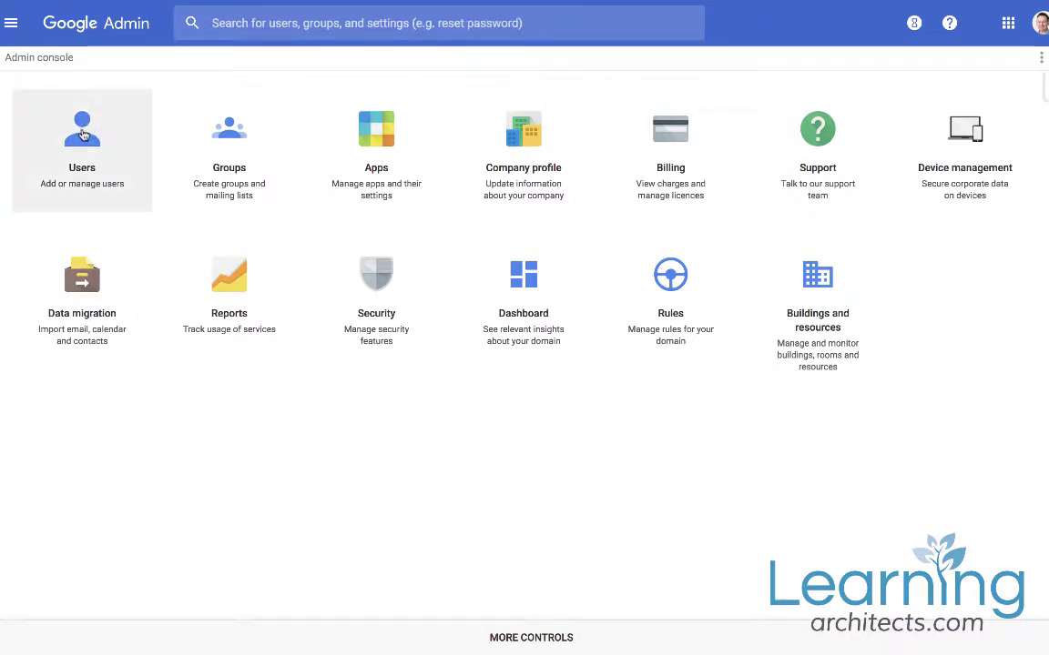
# Open the Users list, filter it to the Students organizational unit and expand that unit's sub-units
pyautogui.click(83, 135)
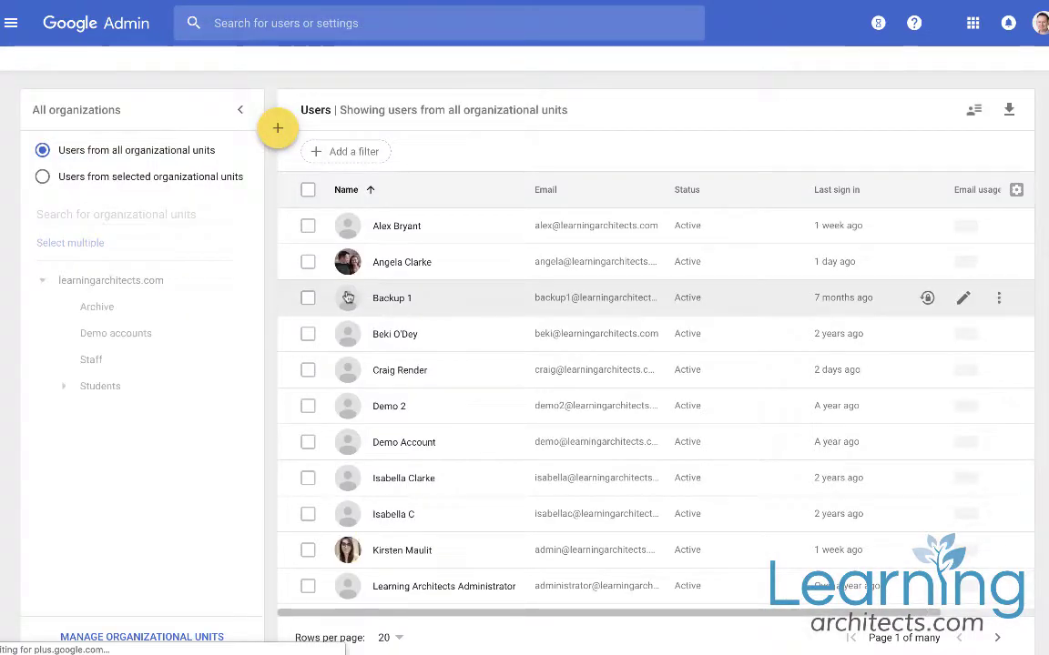
pyautogui.click(100, 389)
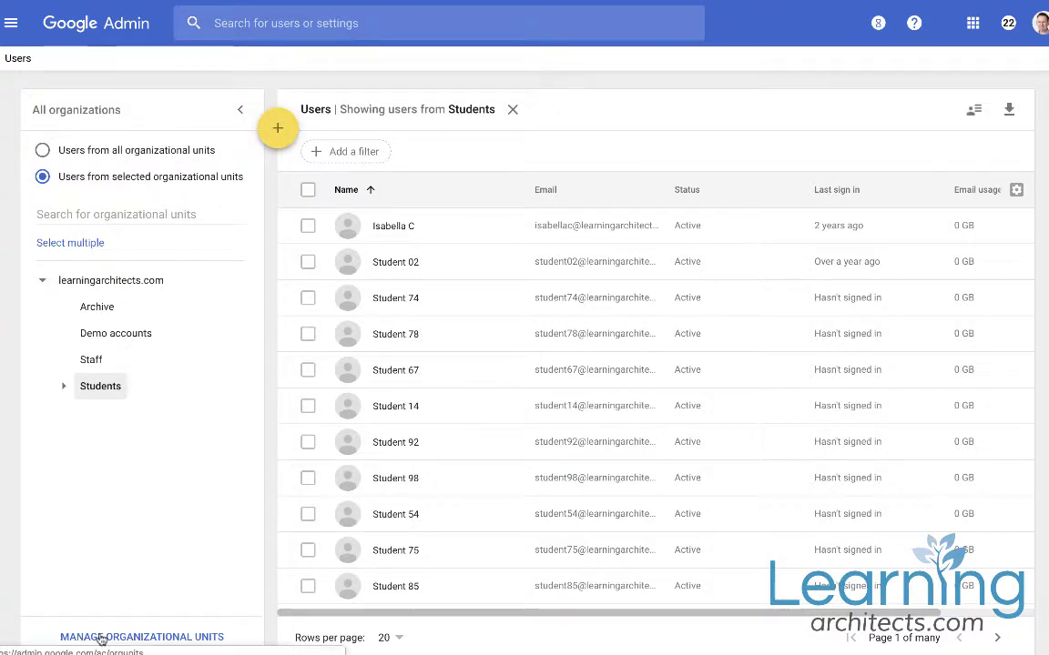
pyautogui.click(63, 387)
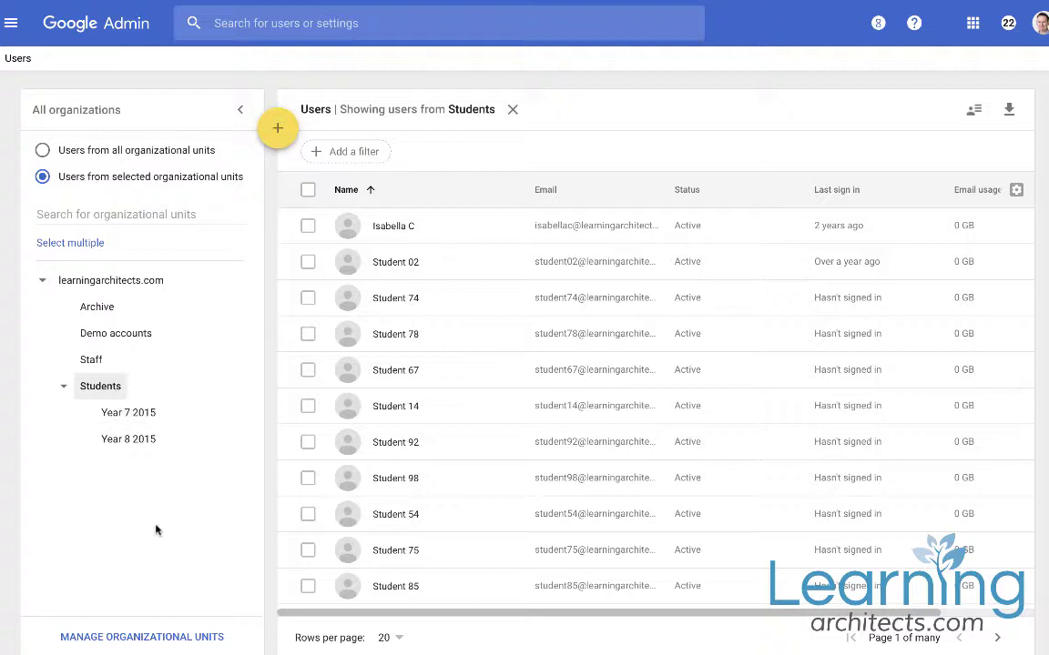
# Move the first user in the Students list to the Year 7 2015 organizational unit and confirm the change
pyautogui.click(308, 227)
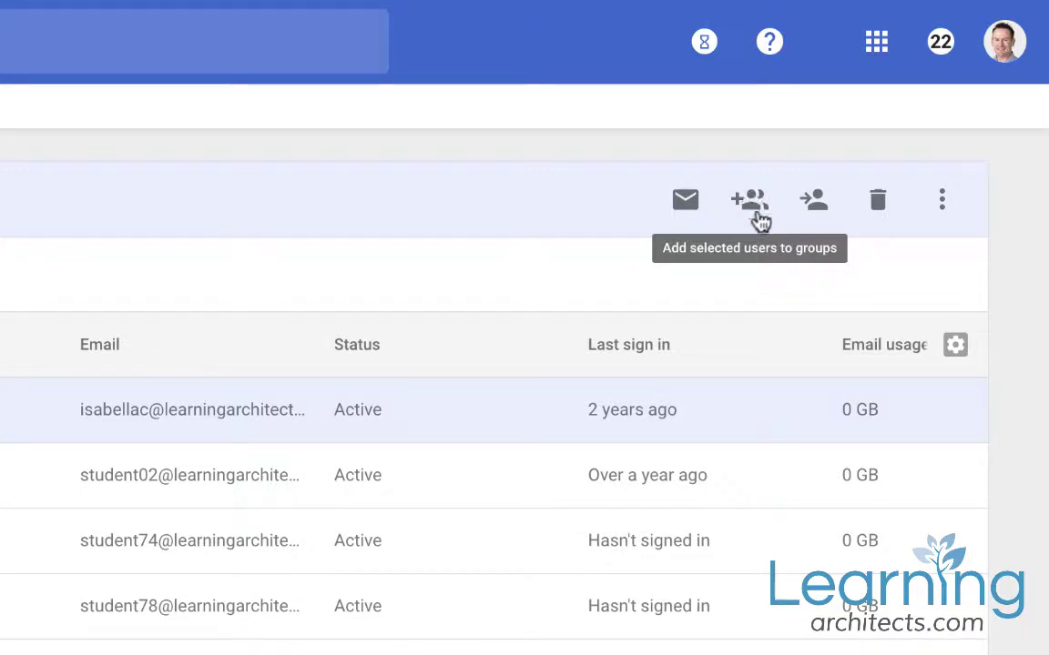
pyautogui.click(814, 204)
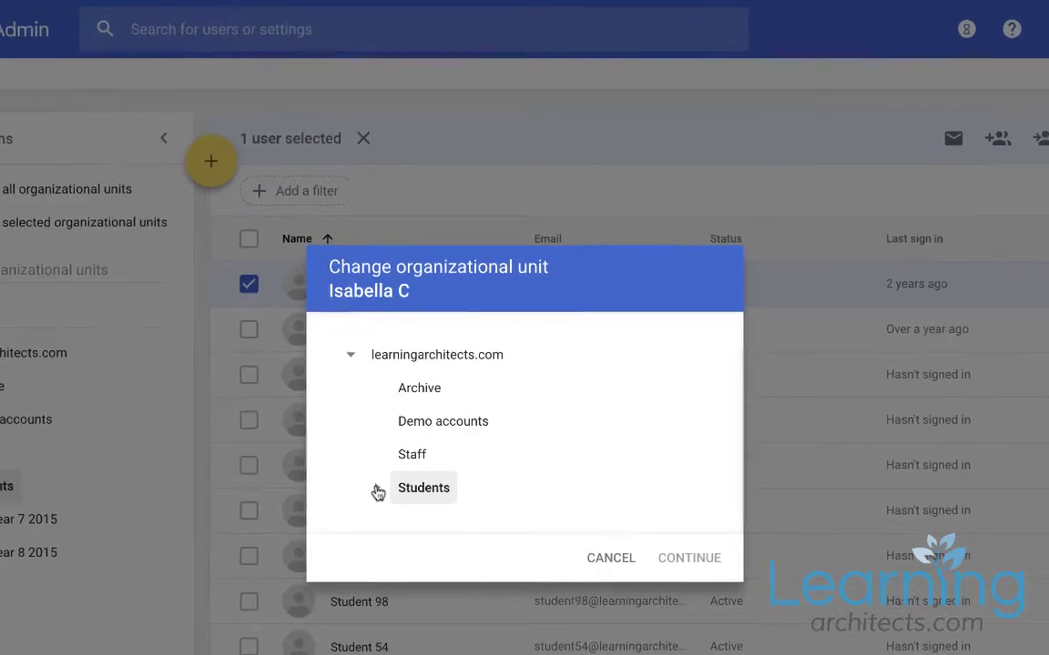
pyautogui.click(373, 487)
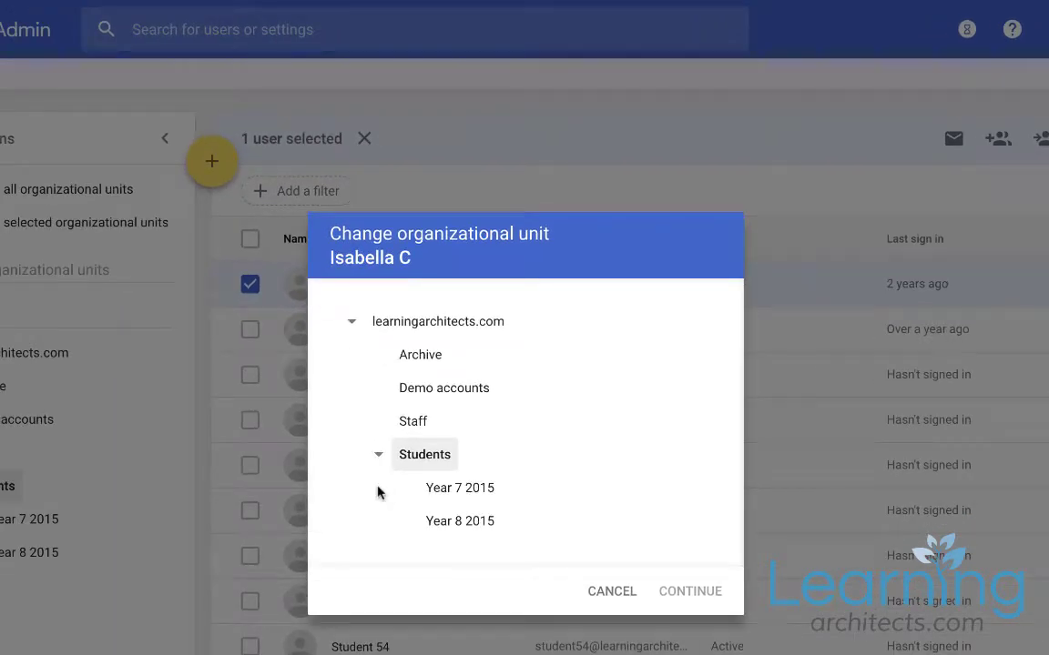
pyautogui.click(451, 488)
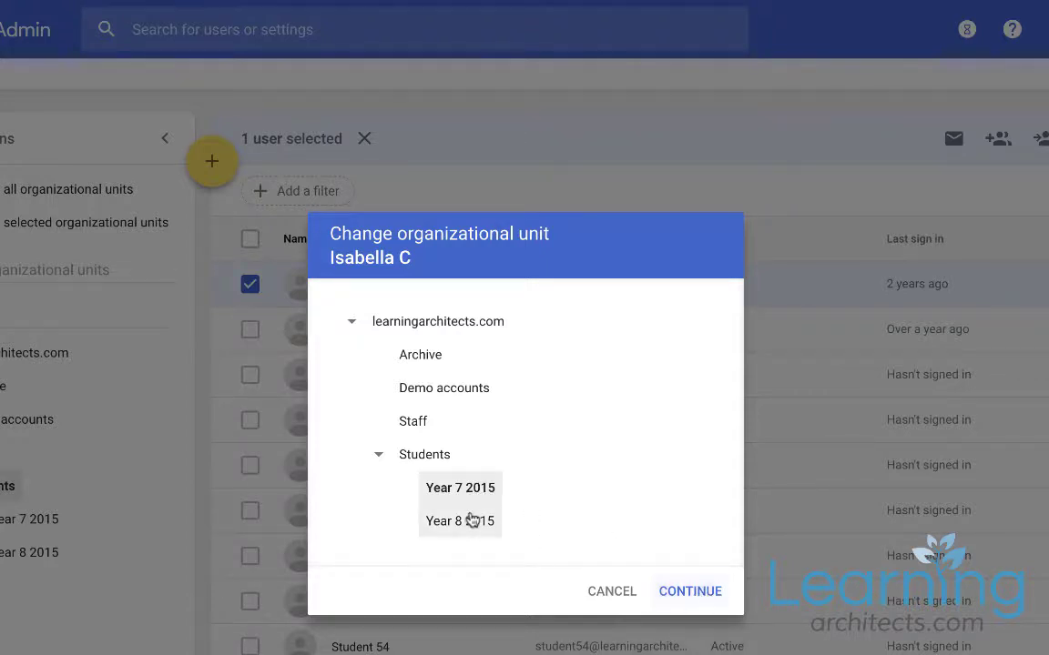
pyautogui.click(691, 591)
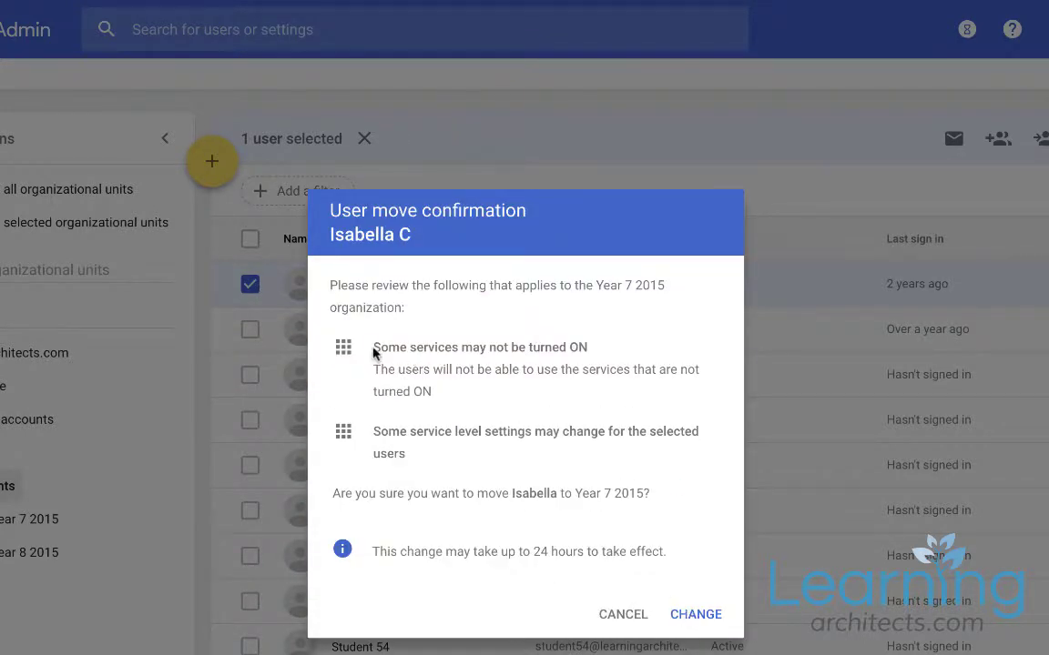
pyautogui.moveTo(374, 353); pyautogui.dragTo(600, 350)
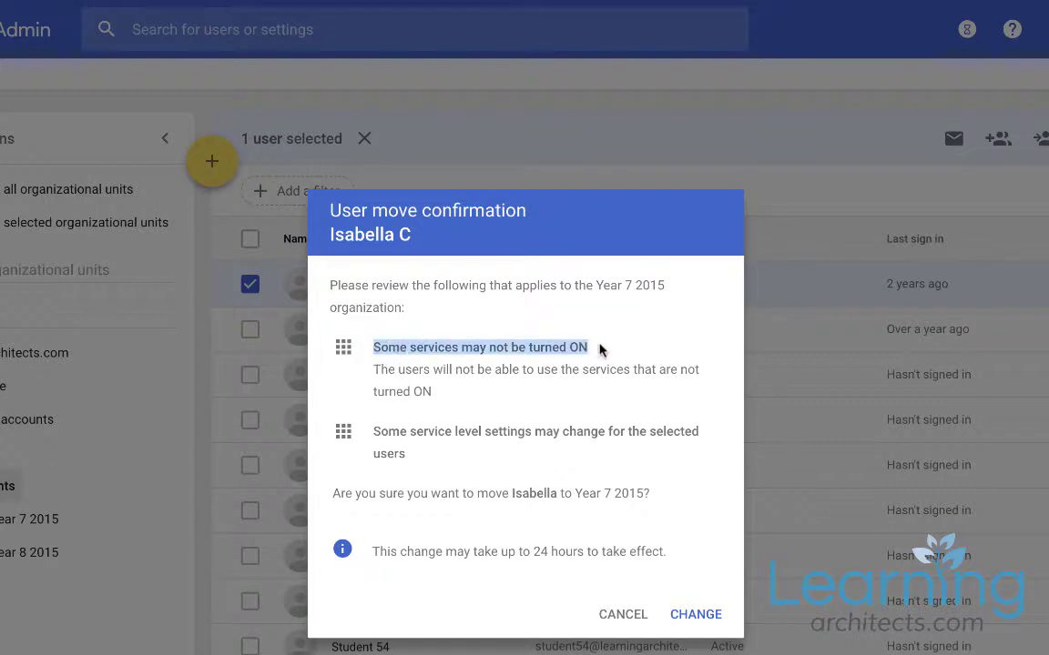
pyautogui.click(460, 455)
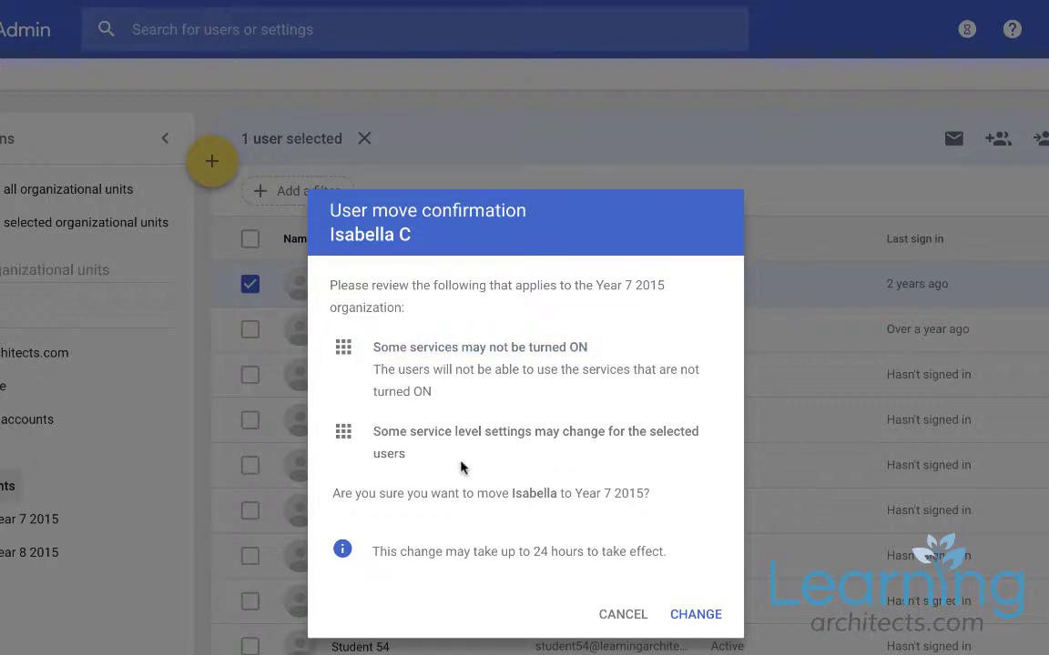
pyautogui.moveTo(460, 466); pyautogui.dragTo(374, 432)
pyautogui.click(451, 466)
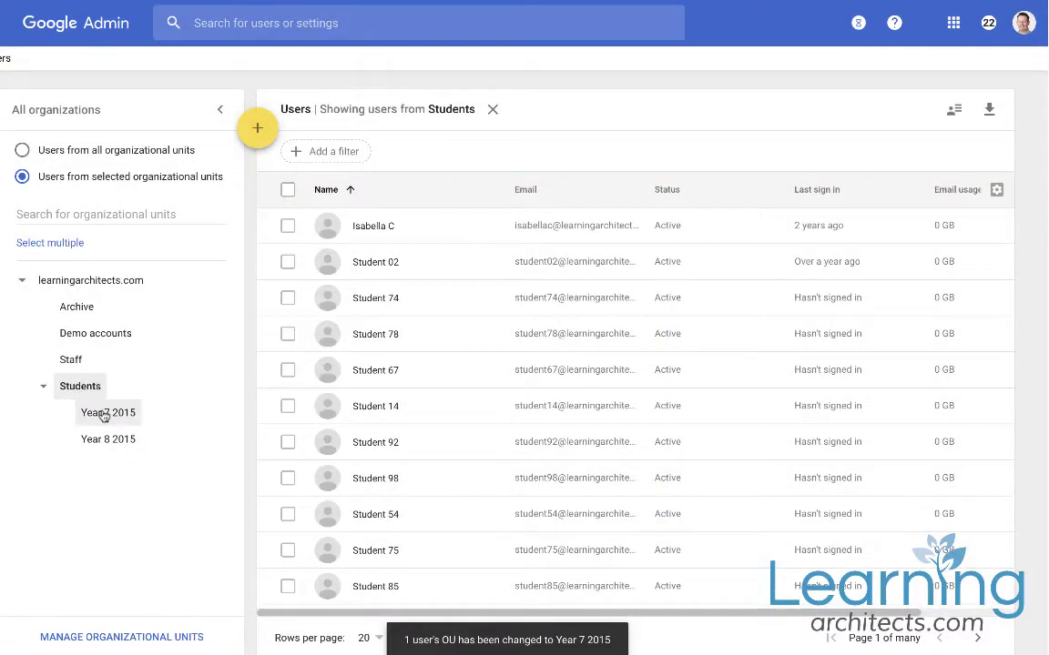
pyautogui.click(953, 23)
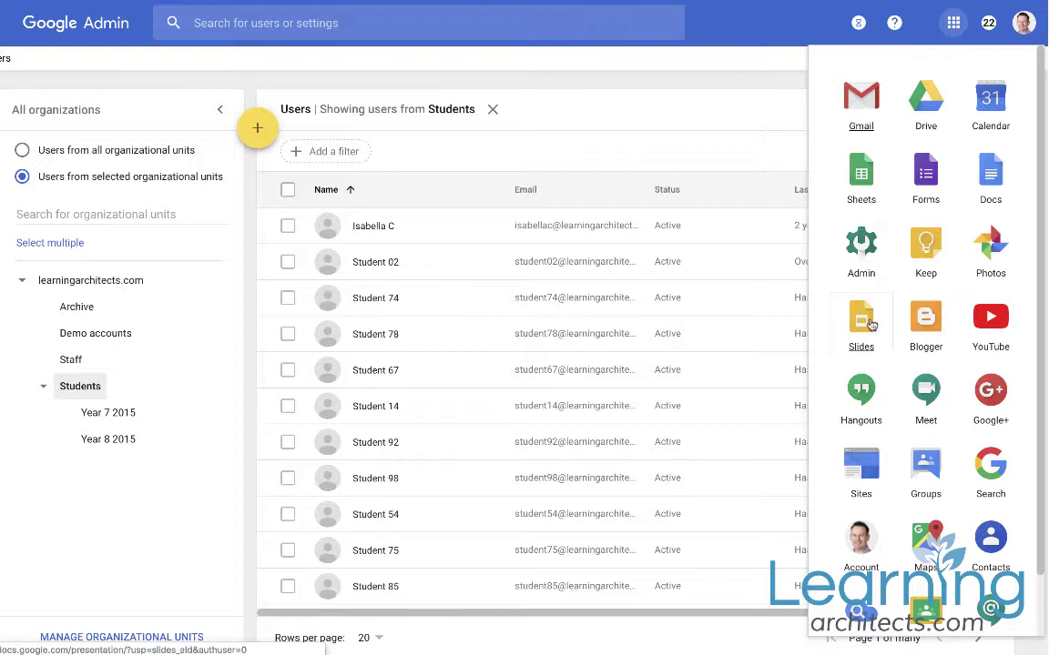
pyautogui.scroll(-1, 857, 300)
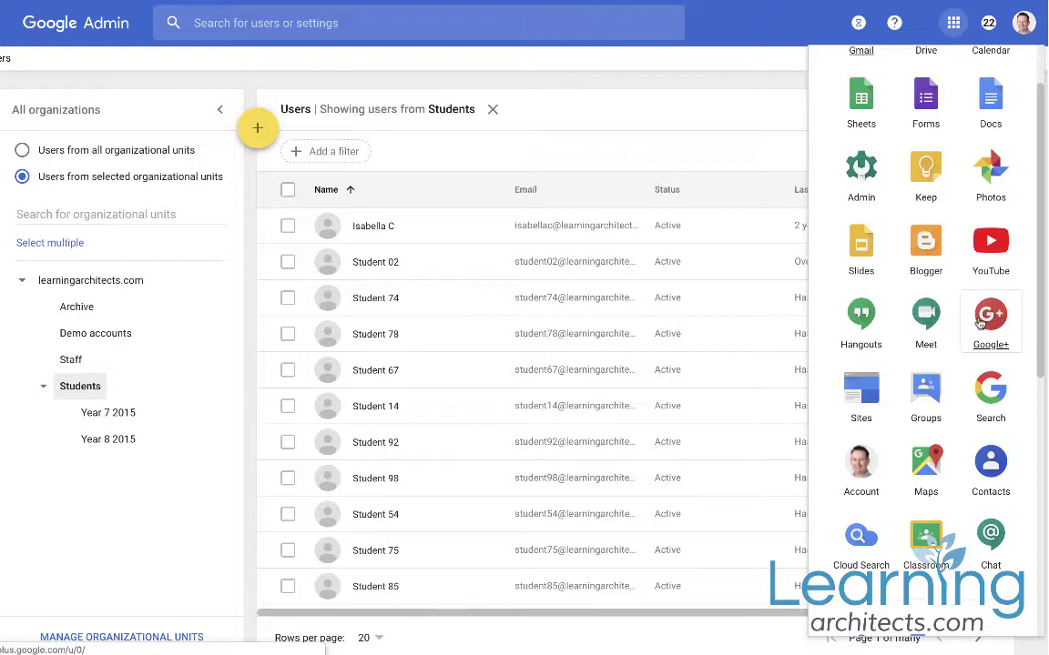
pyautogui.scroll(1, 980, 319)
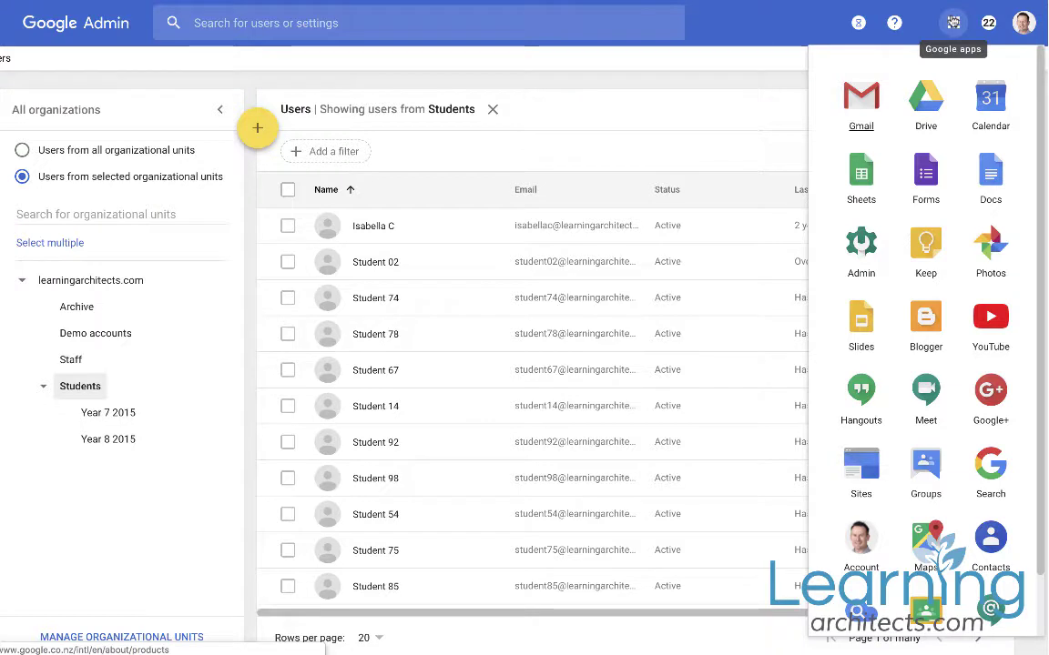
pyautogui.click(953, 23)
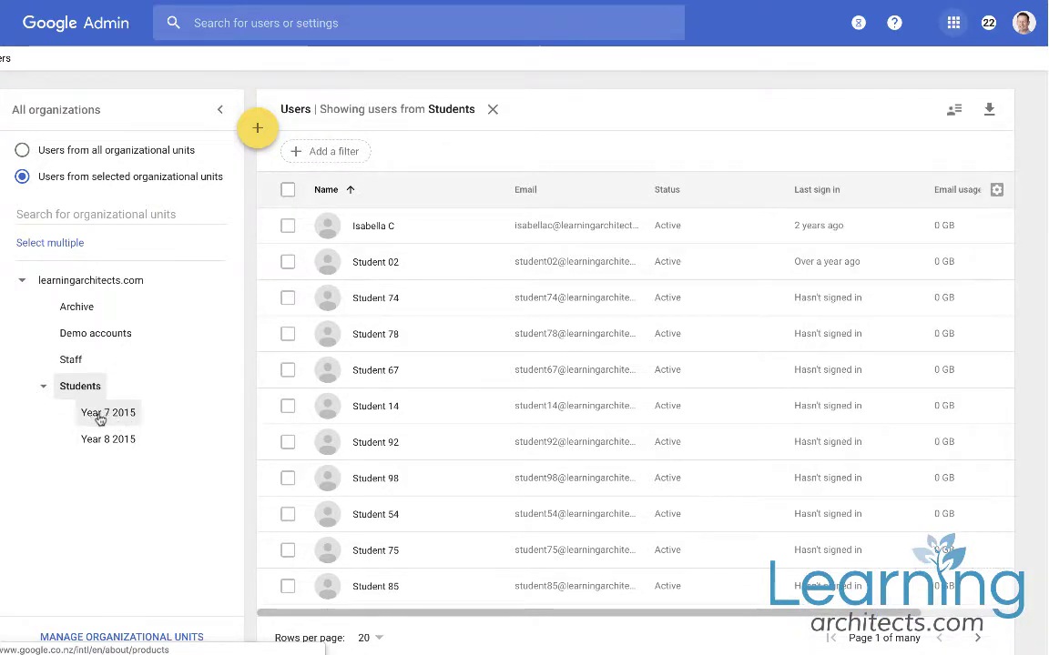
# In the organizational unit management page, rename the Year 7 2015 unit under Students to Year 7 2019
pyautogui.click(164, 635)
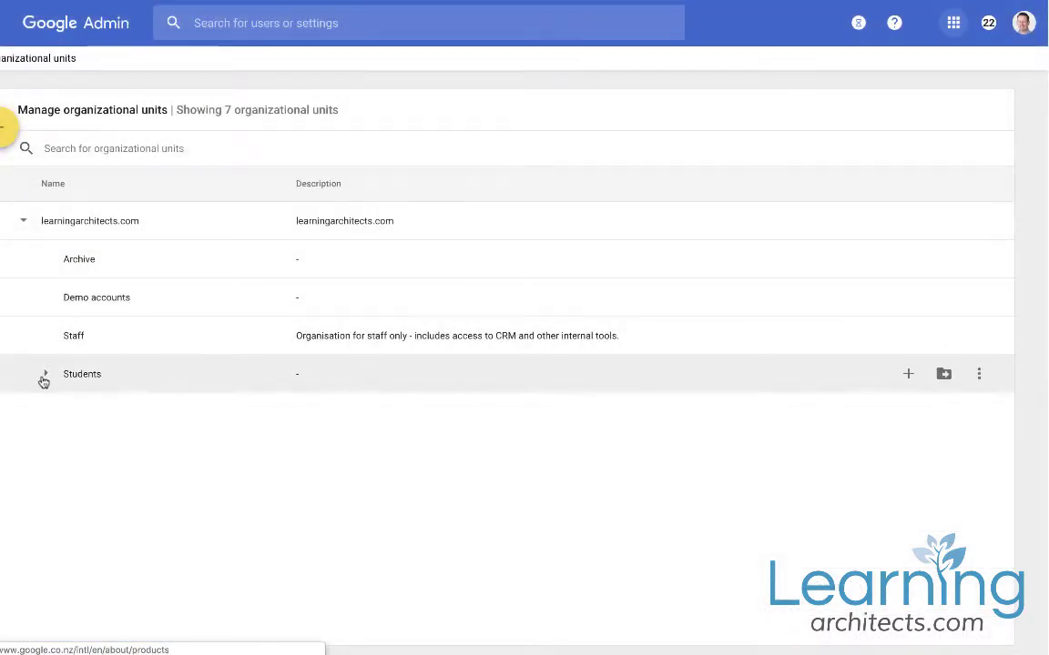
pyautogui.click(43, 381)
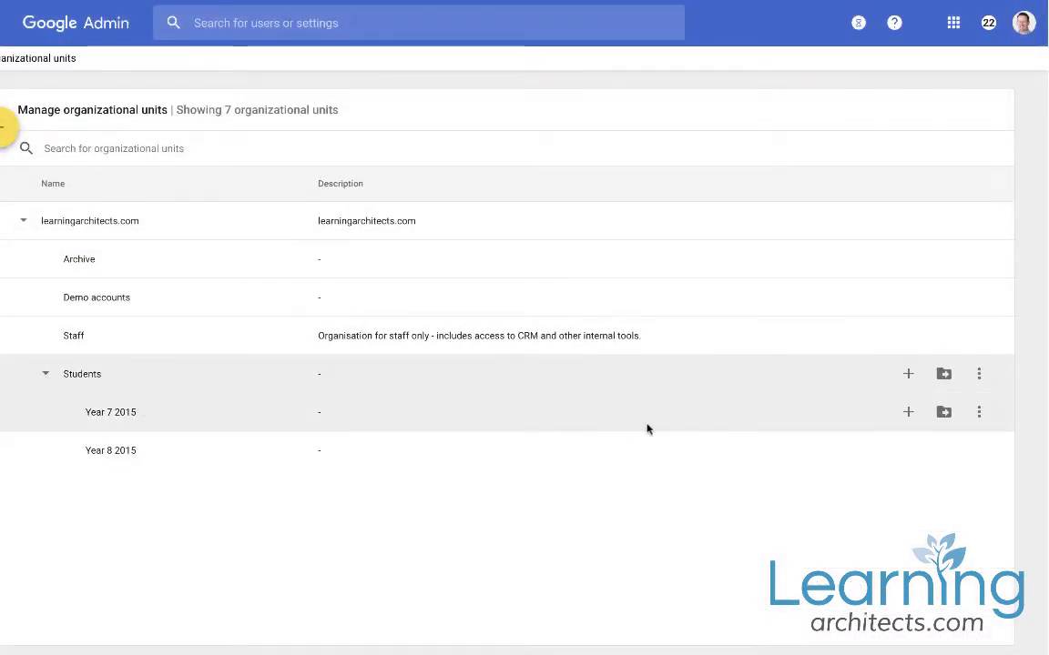
pyautogui.click(978, 412)
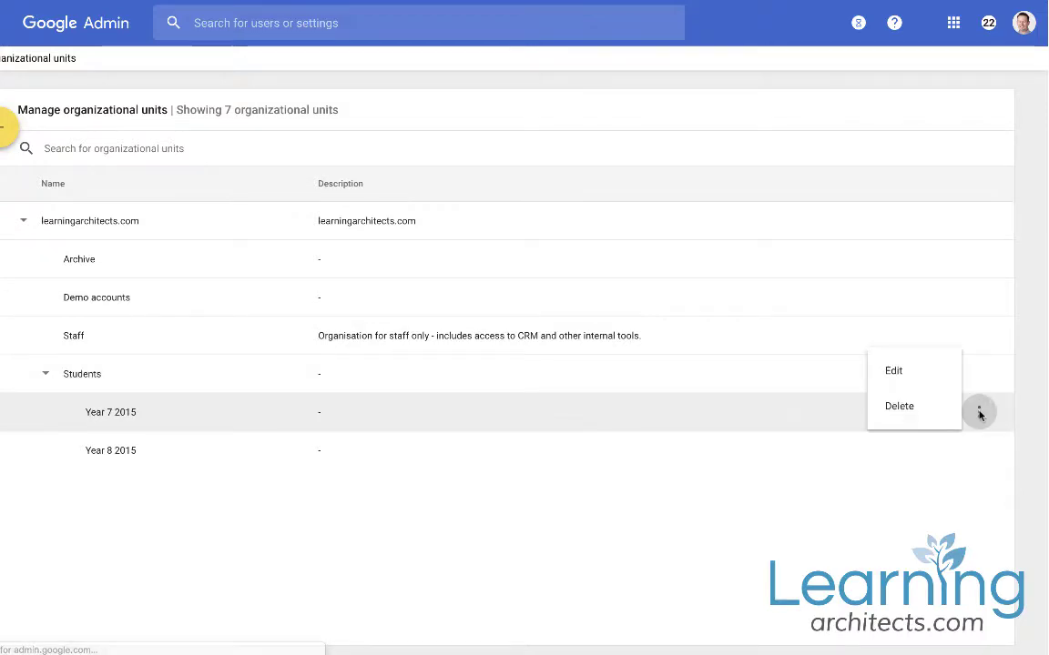
pyautogui.click(888, 382)
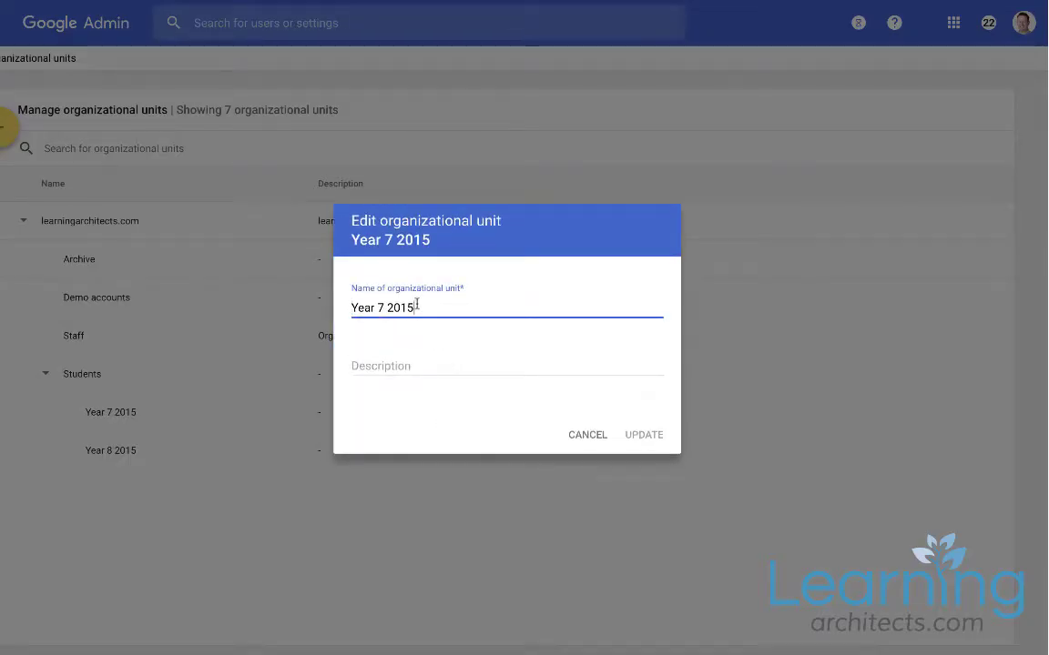
pyautogui.press('BackSpace')
pyautogui.click(650, 436)
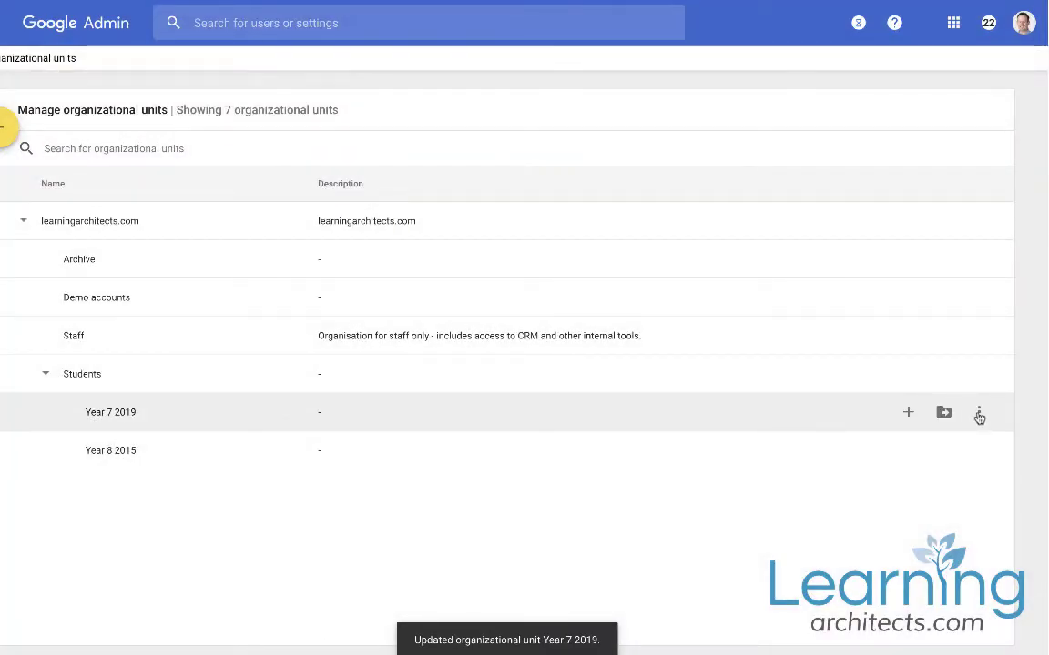
# Rename the Year 8 2015 organizational unit under Students to Year 8 2019
pyautogui.click(979, 454)
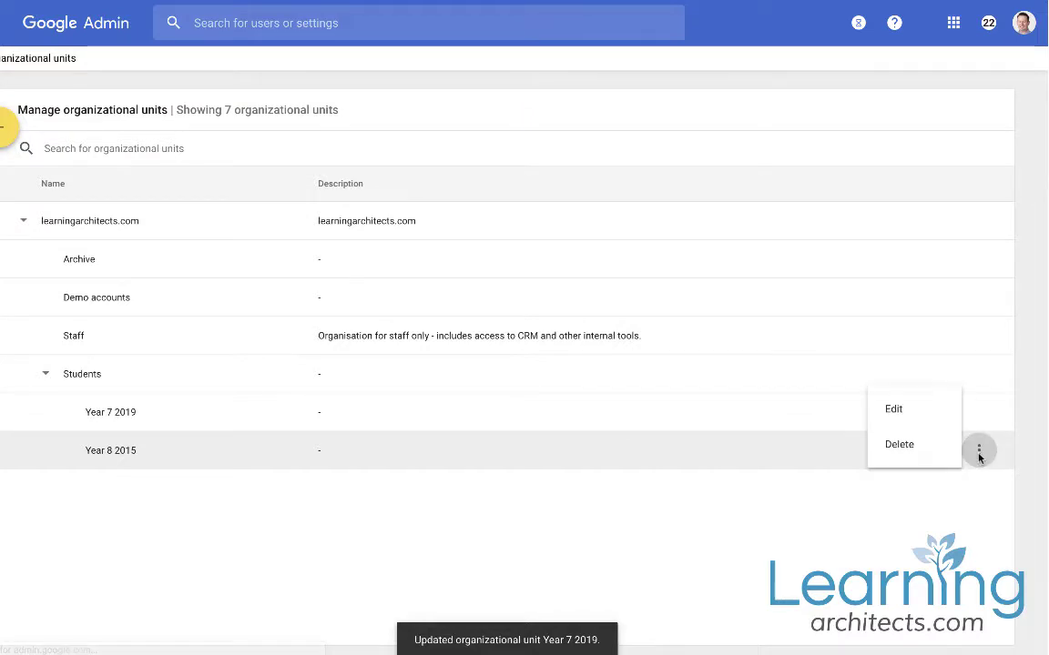
pyautogui.click(891, 414)
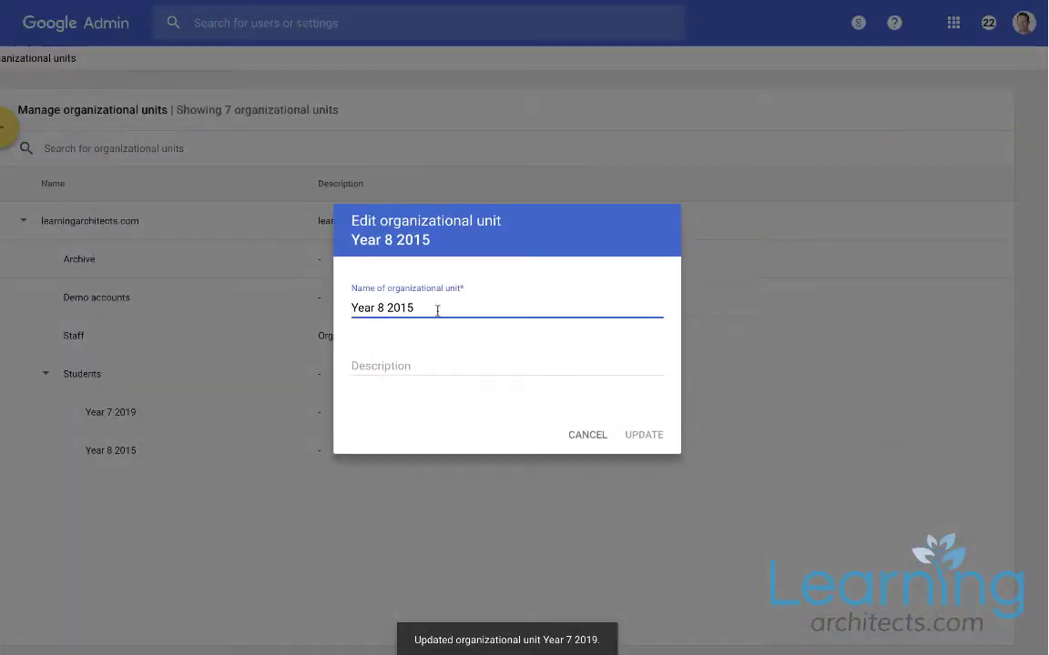
pyautogui.press('BackSpace')
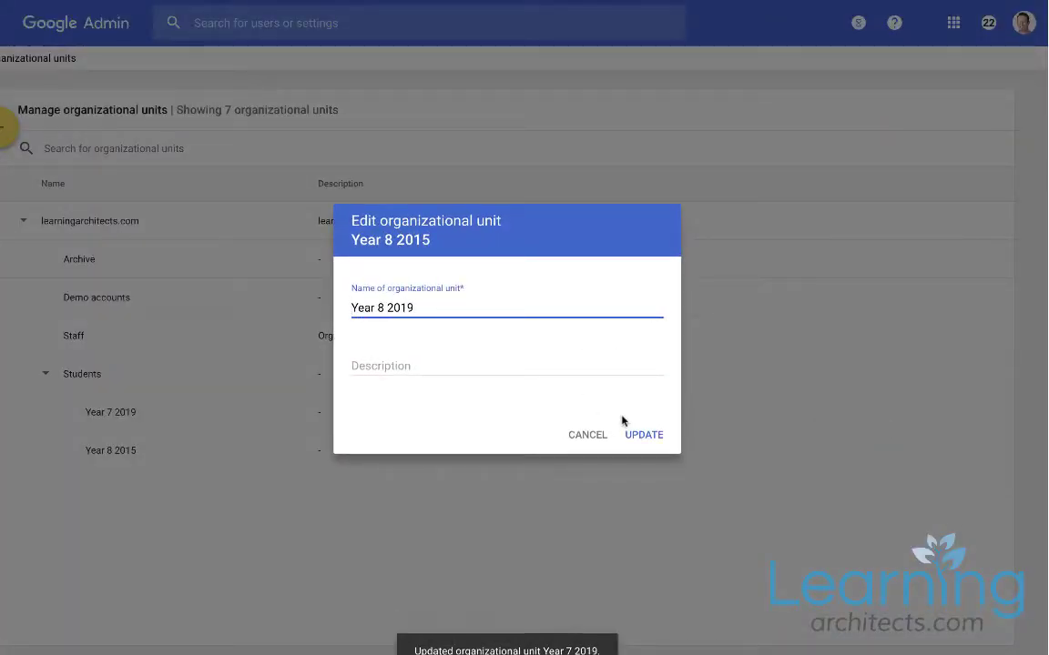
pyautogui.click(647, 435)
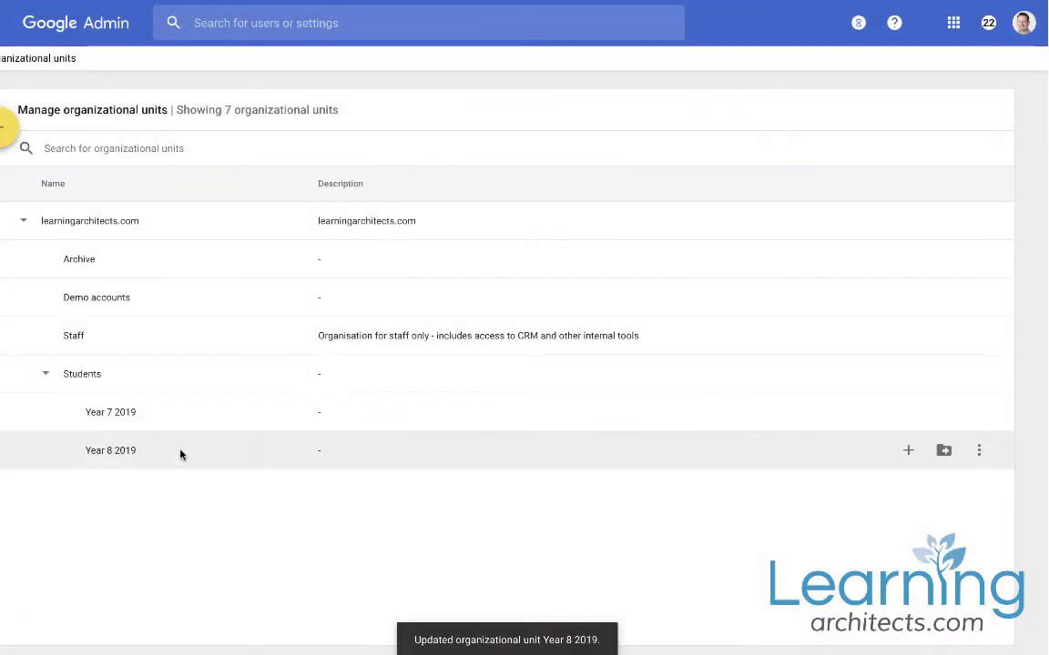